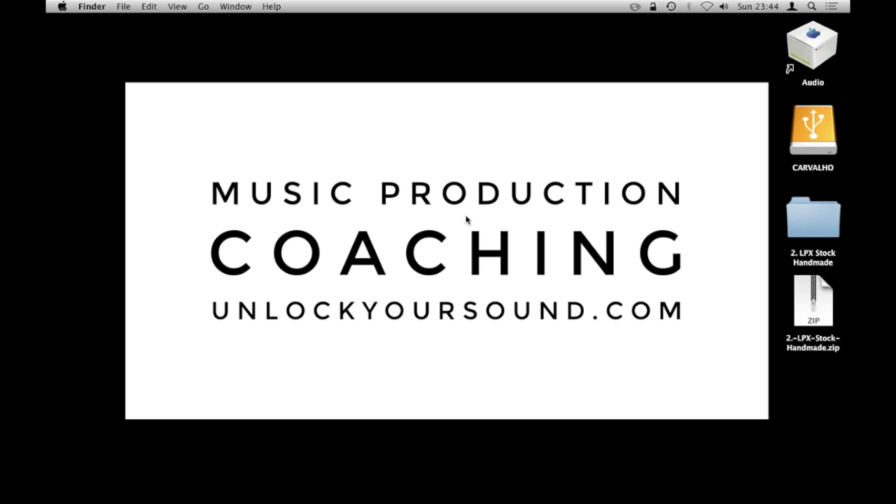
# - Open the 2. LPX Stock Handmade folder to view its patches, then close it
pyautogui.doubleClick(818, 219)
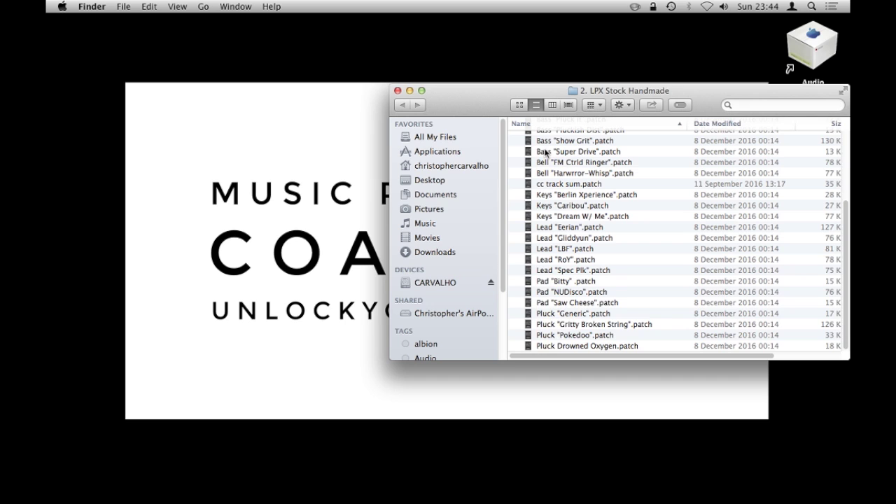
pyautogui.moveTo(476, 104); pyautogui.dragTo(327, 87)
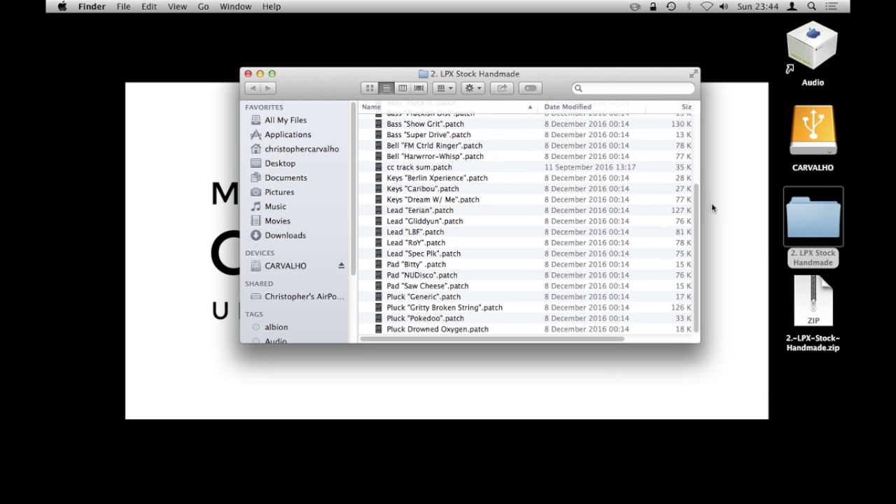
pyautogui.moveTo(692, 213); pyautogui.dragTo(696, 140)
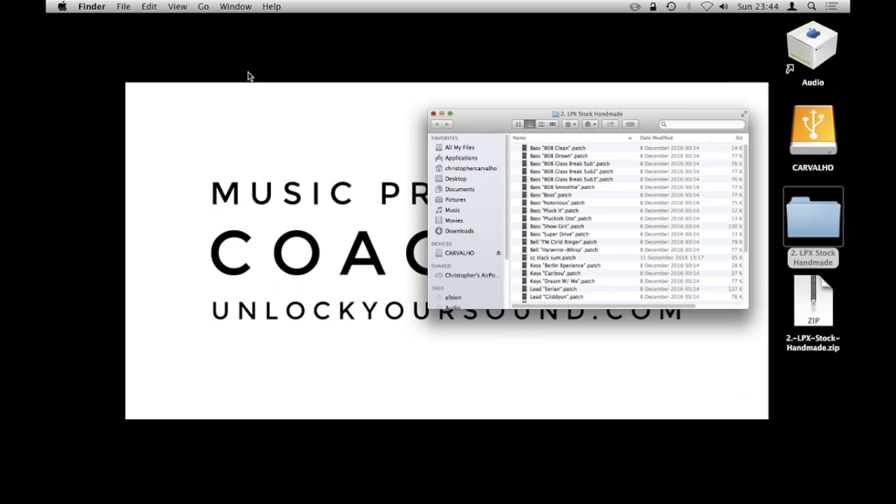
pyautogui.click(370, 180)
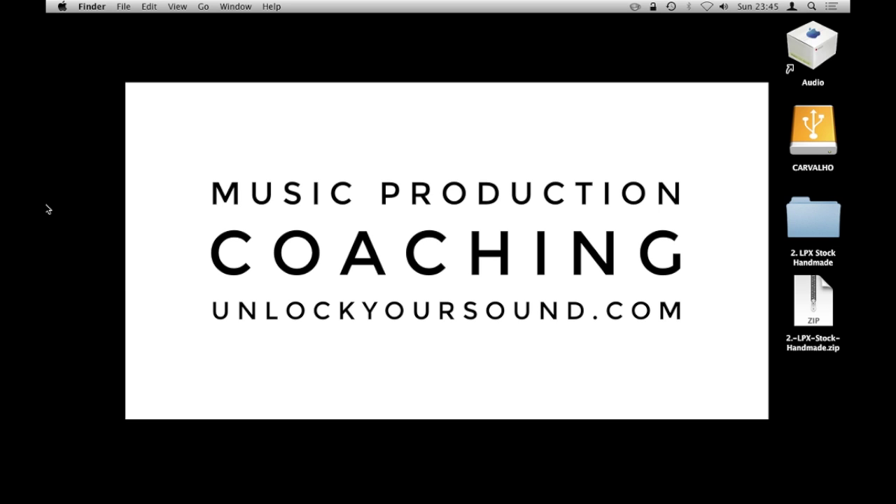
pyautogui.moveTo(48, 211)
# - In a new Finder window, go to Music > Audio Music Apps > Patches > Instrument
pyautogui.press('super+n')
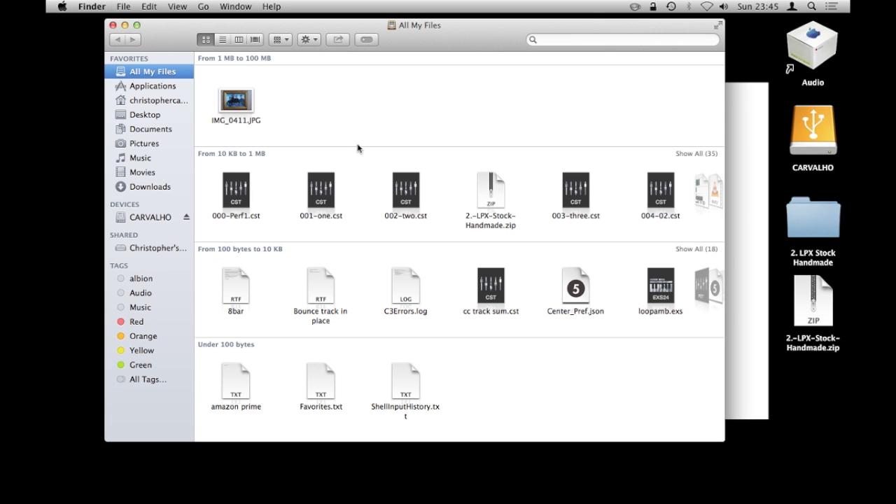
pyautogui.moveTo(443, 35); pyautogui.dragTo(420, 53)
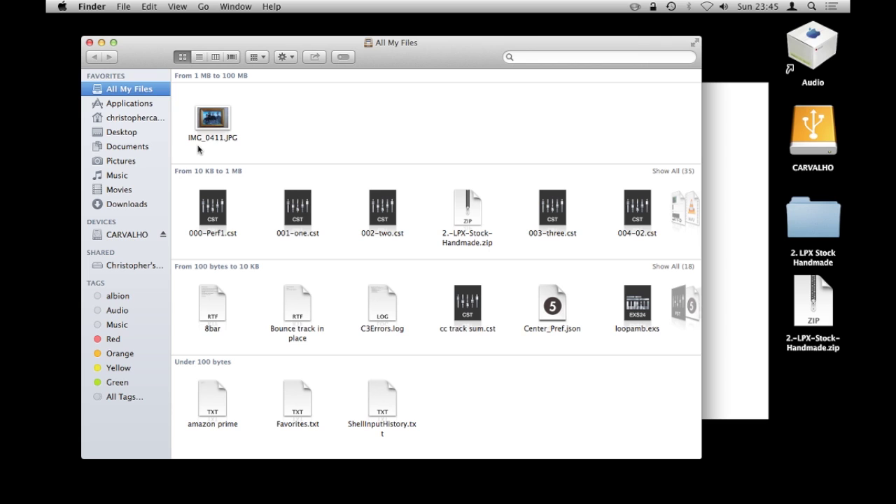
pyautogui.click(140, 179)
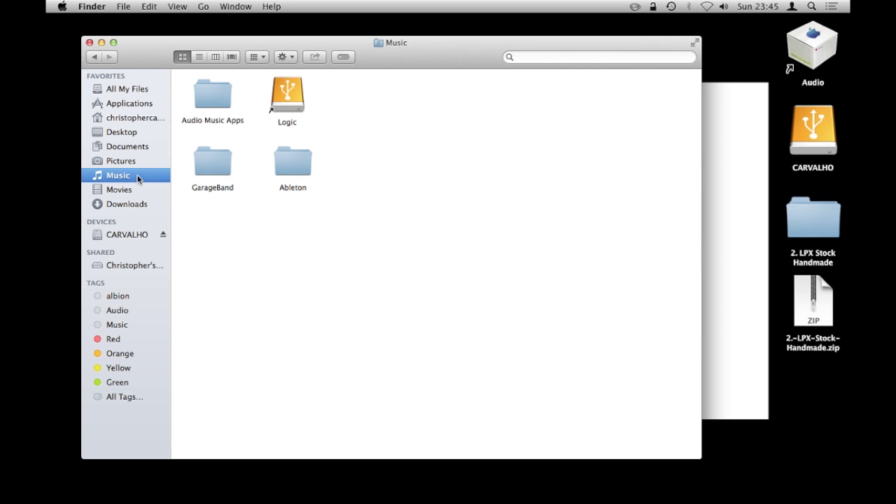
pyautogui.doubleClick(214, 96)
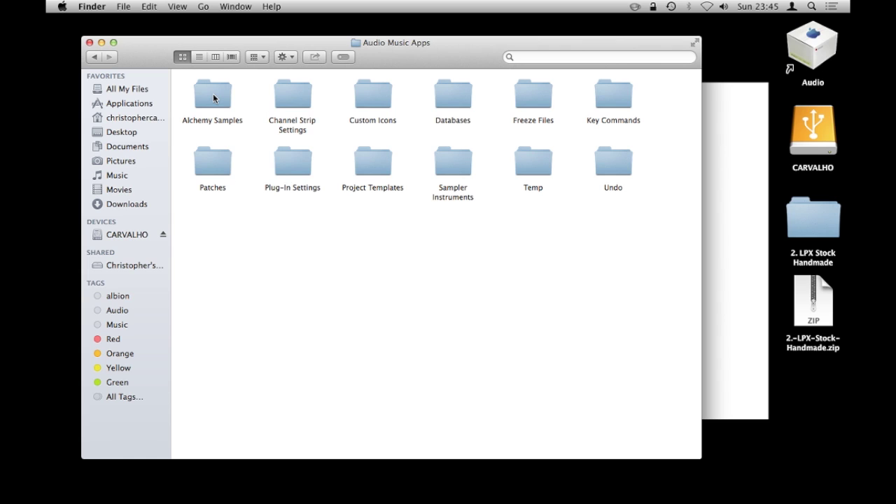
pyautogui.doubleClick(208, 166)
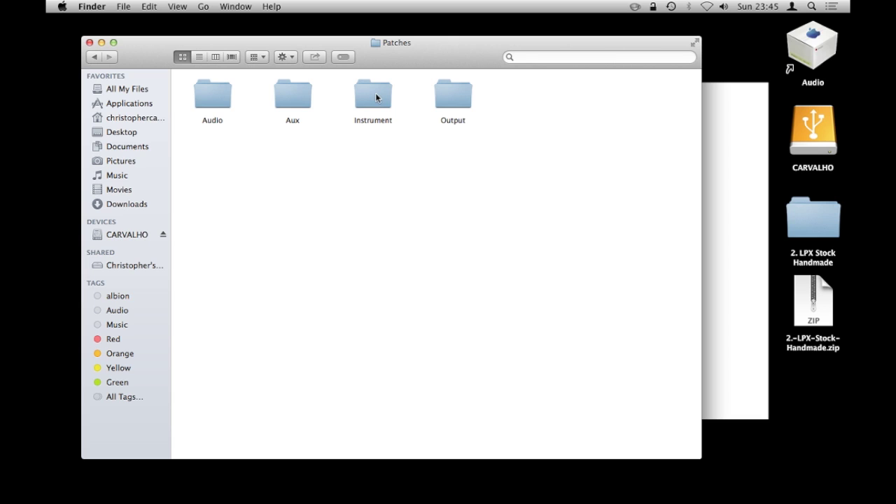
pyautogui.doubleClick(375, 98)
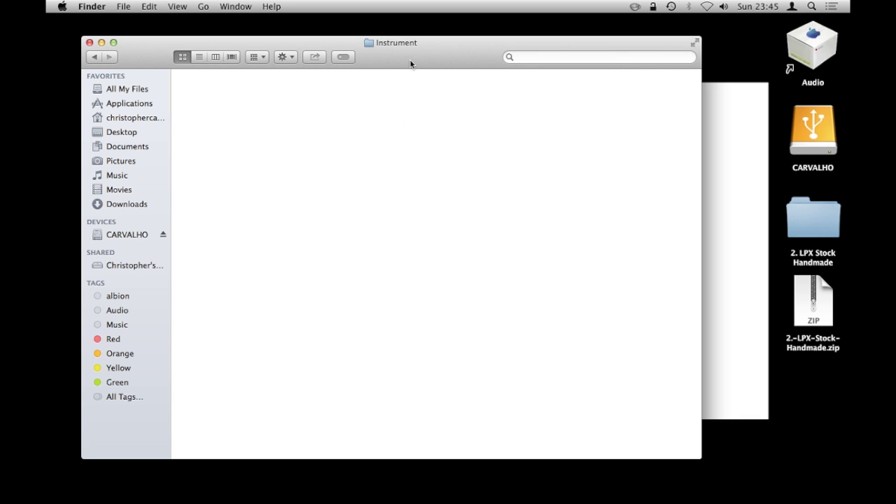
pyautogui.moveTo(413, 63); pyautogui.dragTo(401, 59)
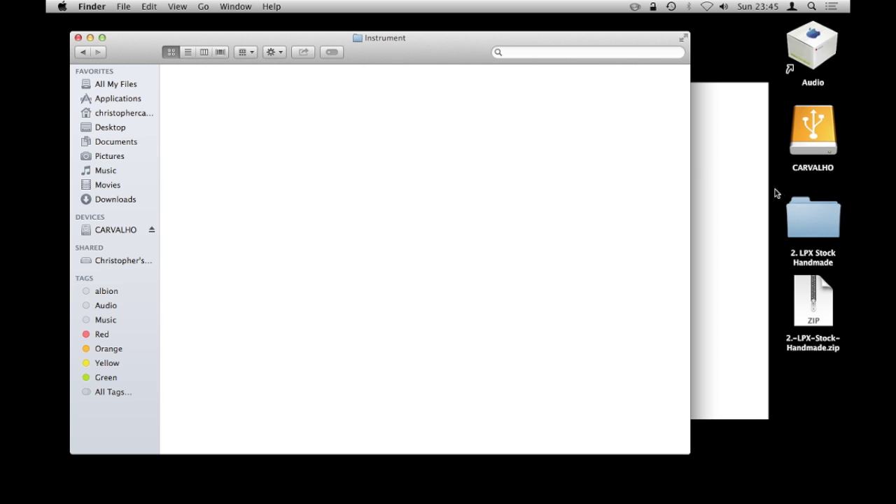
# - Copy every .patch file from 2. LPX Stock Handmade into the Instrument folder
pyautogui.doubleClick(808, 222)
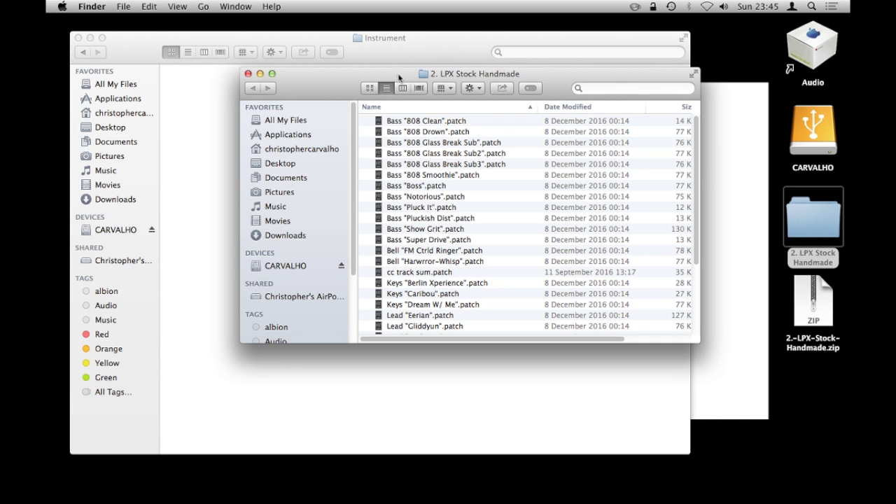
pyautogui.moveTo(373, 81); pyautogui.dragTo(518, 128)
pyautogui.click(612, 247)
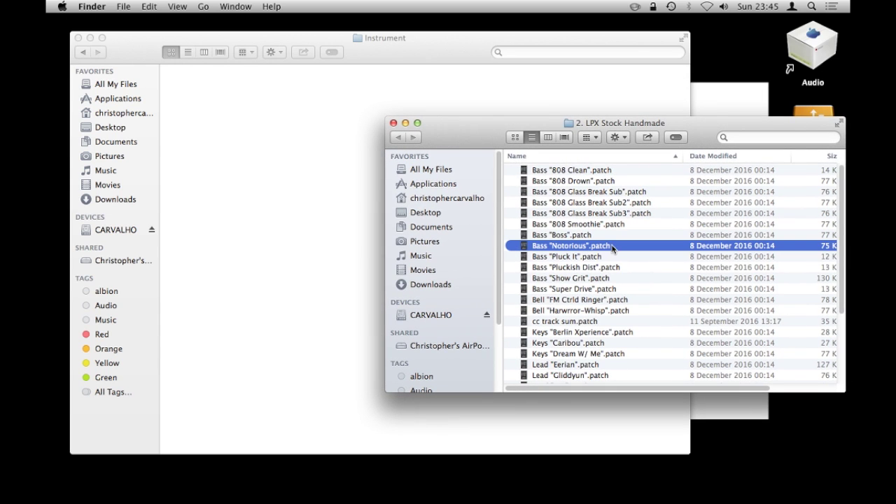
pyautogui.press('super+a')
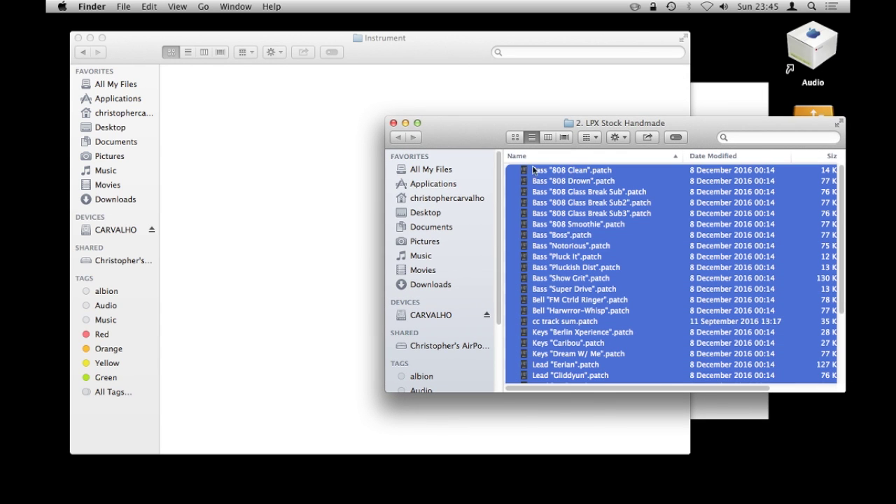
pyautogui.moveTo(532, 166); pyautogui.dragTo(288, 130)
# - Close the source folder and show the Instrument folder's contents as a list
pyautogui.click(394, 123)
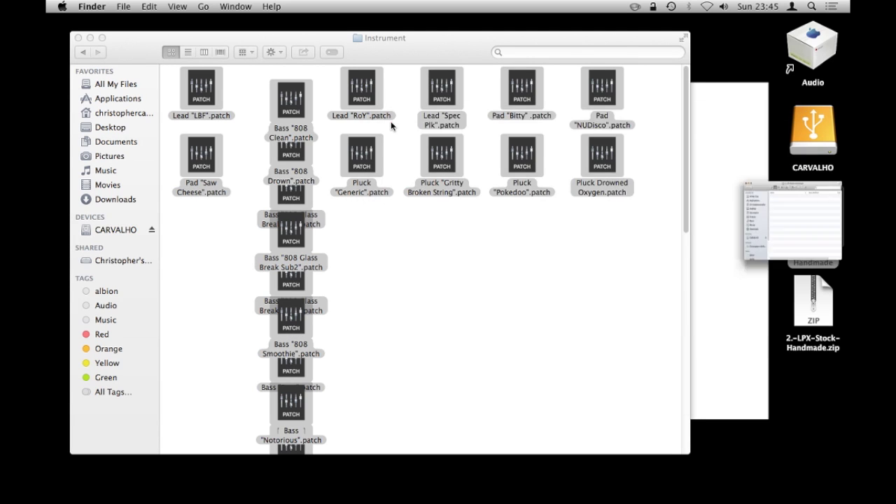
pyautogui.click(382, 242)
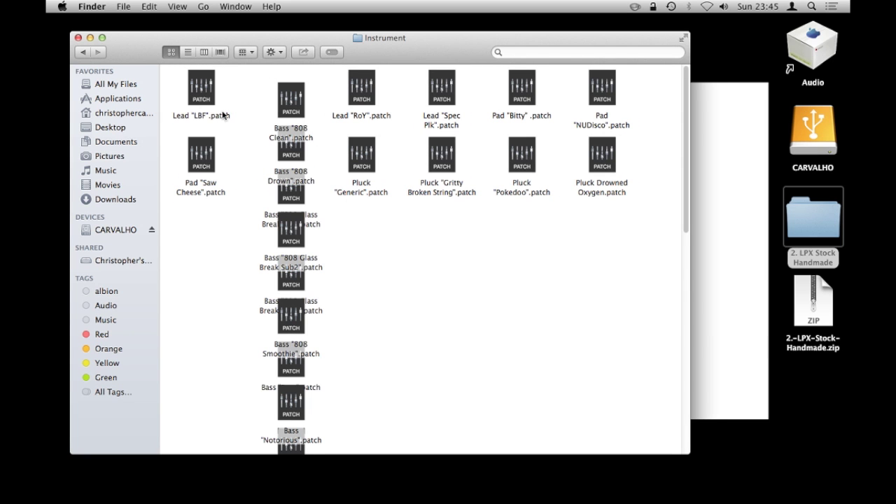
pyautogui.click(188, 53)
pyautogui.moveTo(397, 54); pyautogui.dragTo(441, 58)
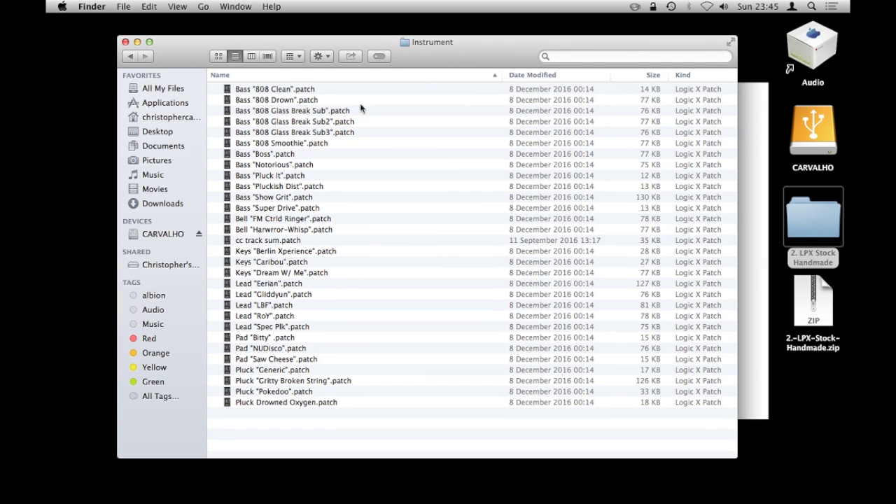
# - Close the Instrument folder window and launch Logic Pro X from the Dock
pyautogui.click(126, 42)
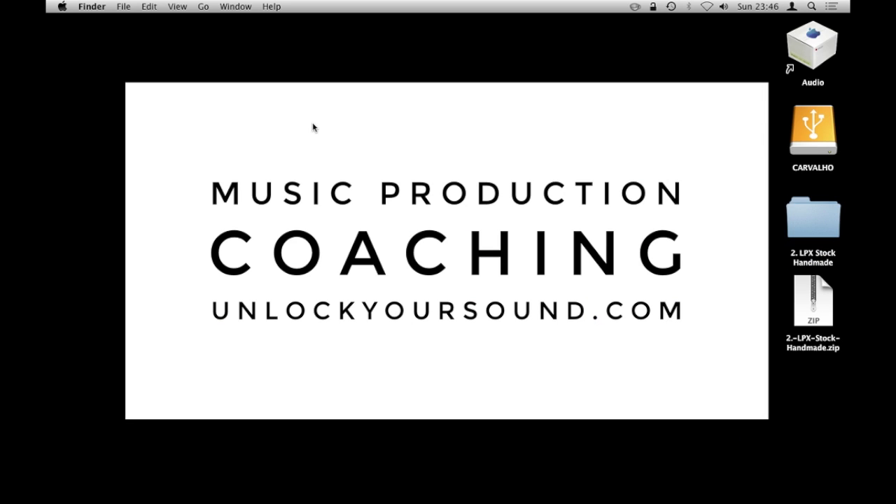
pyautogui.moveTo(48, 209)
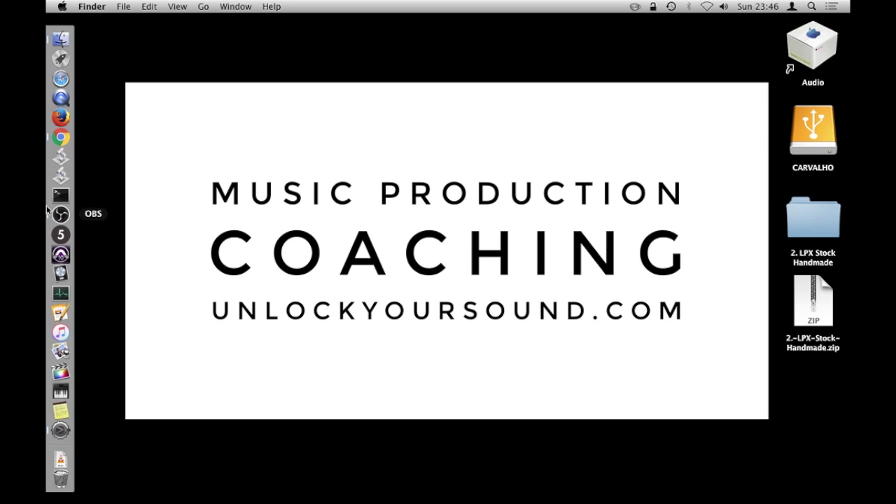
pyautogui.click(59, 273)
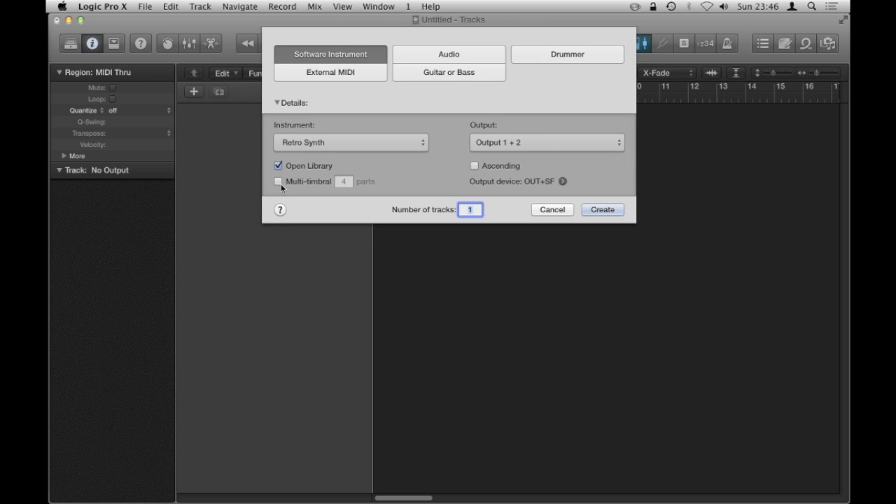
# - Create a software instrument track using Empty Channel Strip as the instrument
pyautogui.click(315, 144)
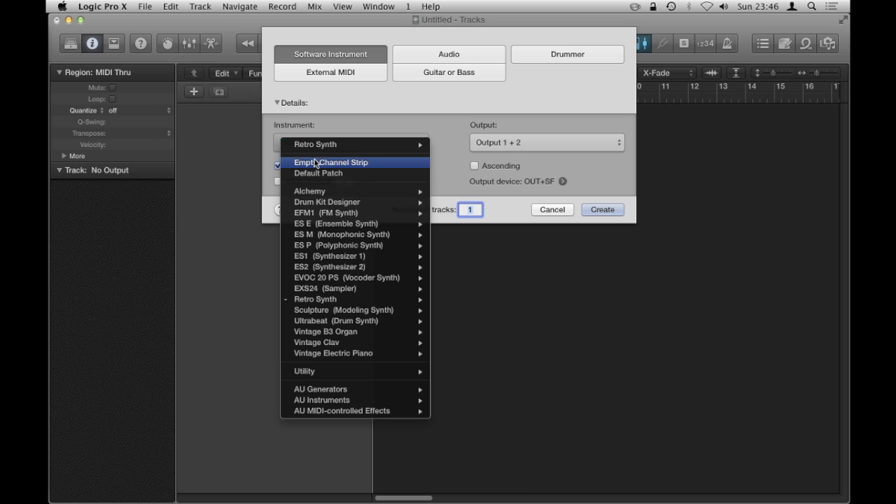
pyautogui.click(319, 161)
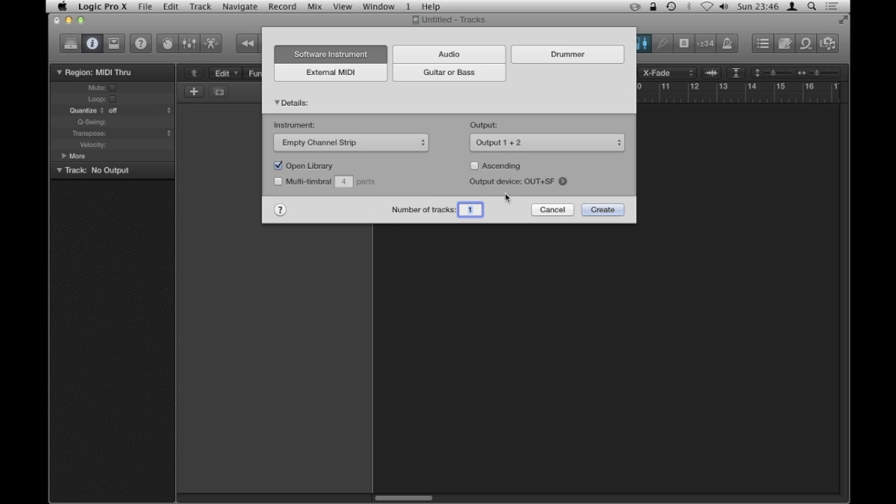
pyautogui.click(602, 210)
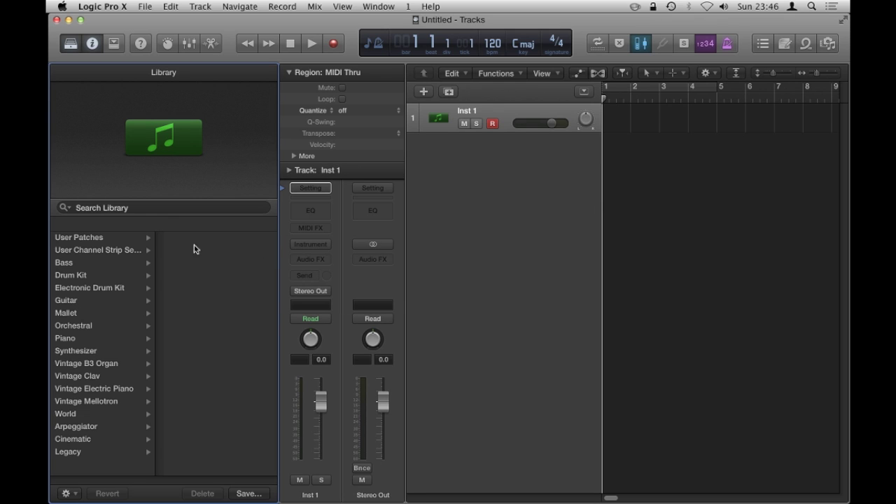
# - Load Bass "808 Glass Break Sub" from the Library's User Patches onto the track
pyautogui.click(114, 240)
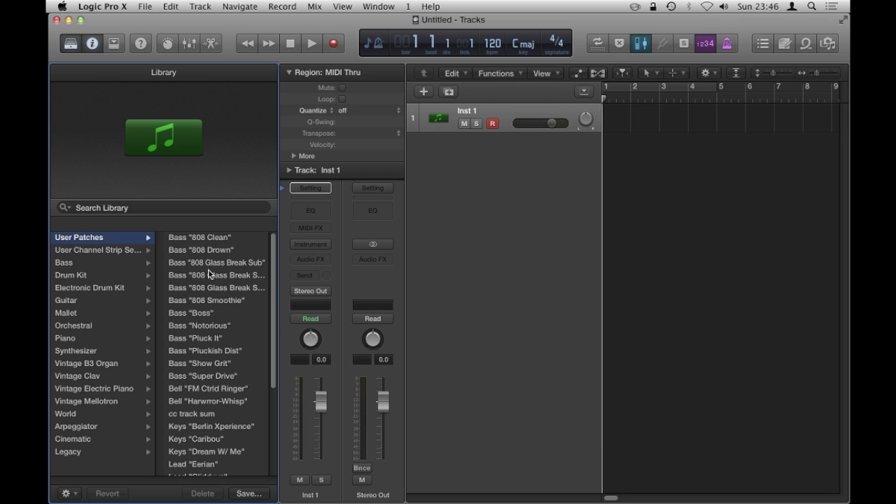
pyautogui.moveTo(272, 283)
pyautogui.mouseDown()
pyautogui.moveTo(271, 330)
pyautogui.moveTo(274, 281)
pyautogui.mouseUp()
pyautogui.click(232, 267)
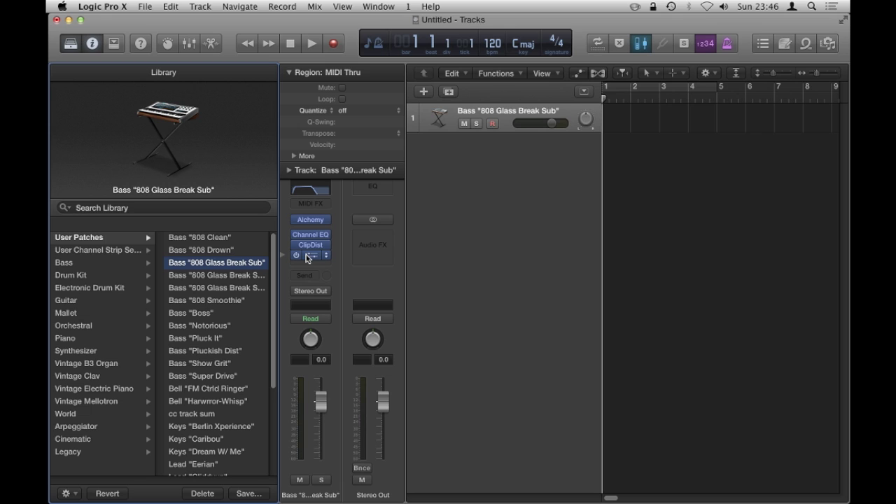
# - Open Musical Typing and play a couple of notes on the bass patch
pyautogui.press('super+k')
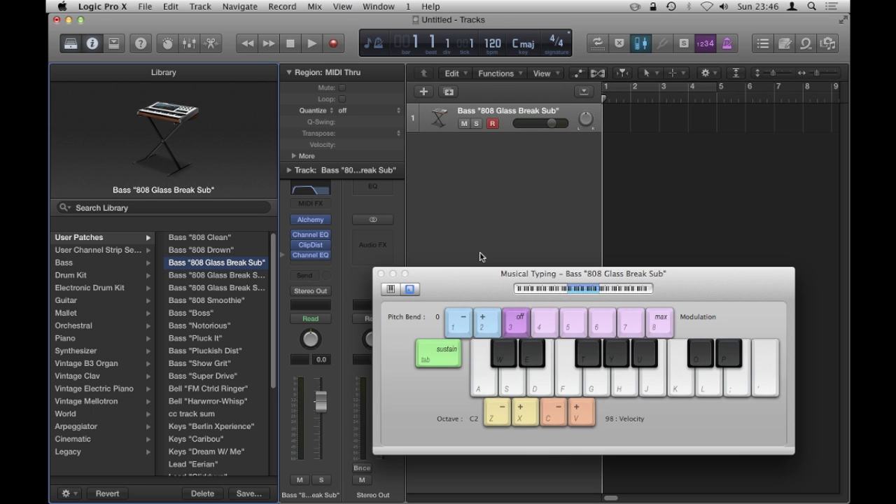
pyautogui.press('a')
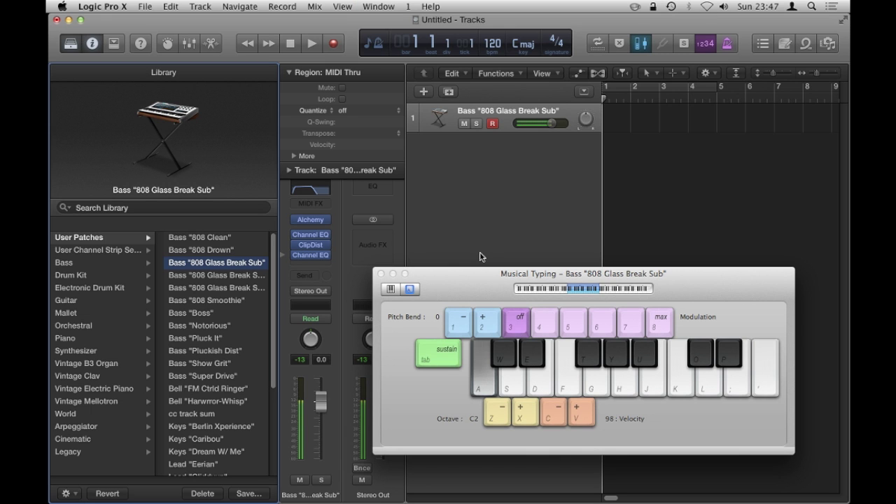
pyautogui.press('d')
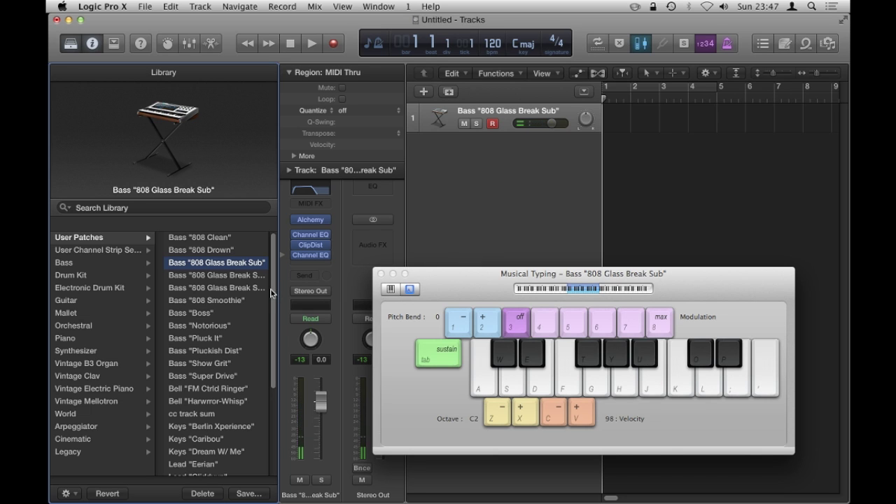
# - Load the Bell "FM Ctrld Ringer" user patch and play a few notes on it
pyautogui.moveTo(271, 294); pyautogui.dragTo(269, 341)
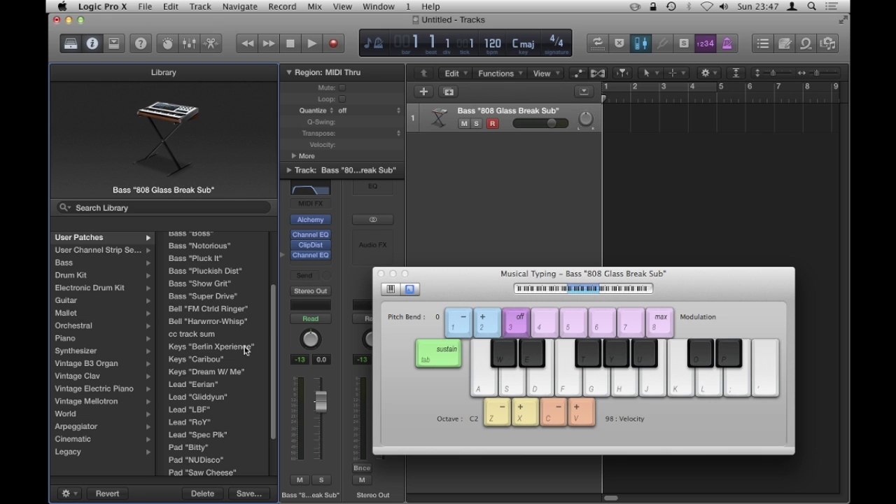
pyautogui.moveTo(274, 331); pyautogui.dragTo(275, 305)
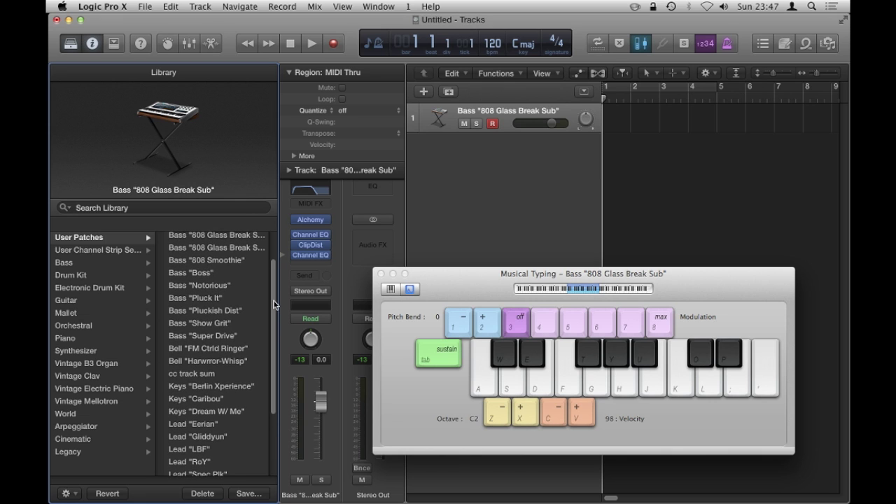
pyautogui.click(227, 350)
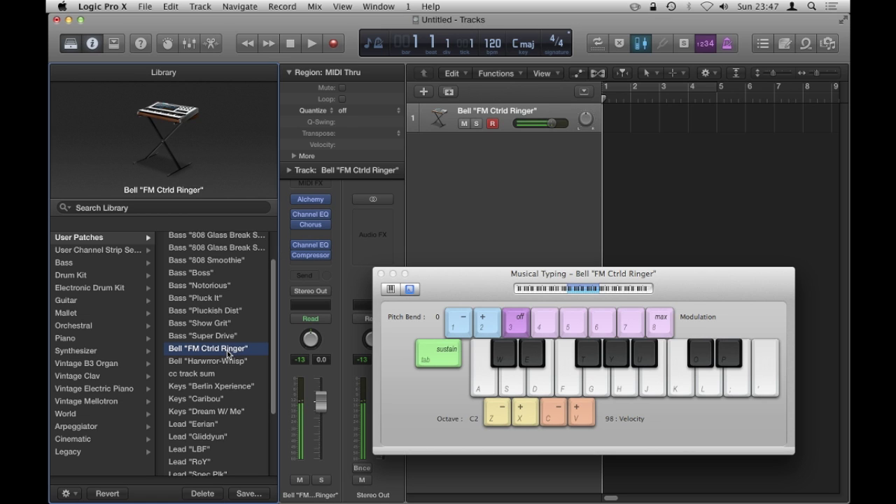
pyautogui.press('s')
pyautogui.press('d')
pyautogui.press('g')
pyautogui.press('g')
pyautogui.press('a')
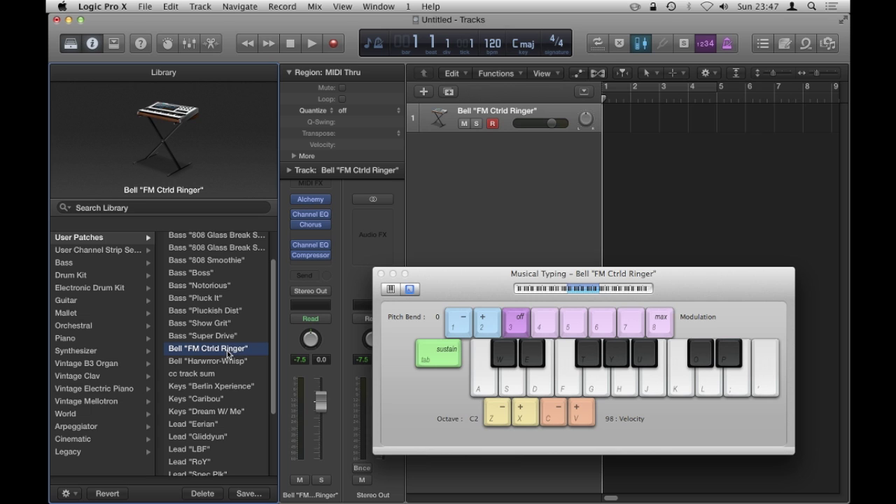
pyautogui.moveTo(295, 203)
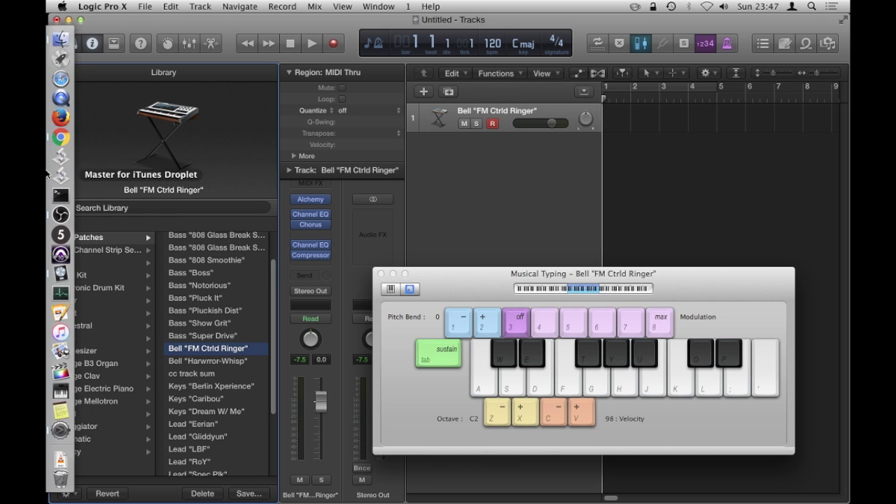
# - Switch to Finder and navigate to Music > Audio Music Apps > Patches
pyautogui.click(54, 45)
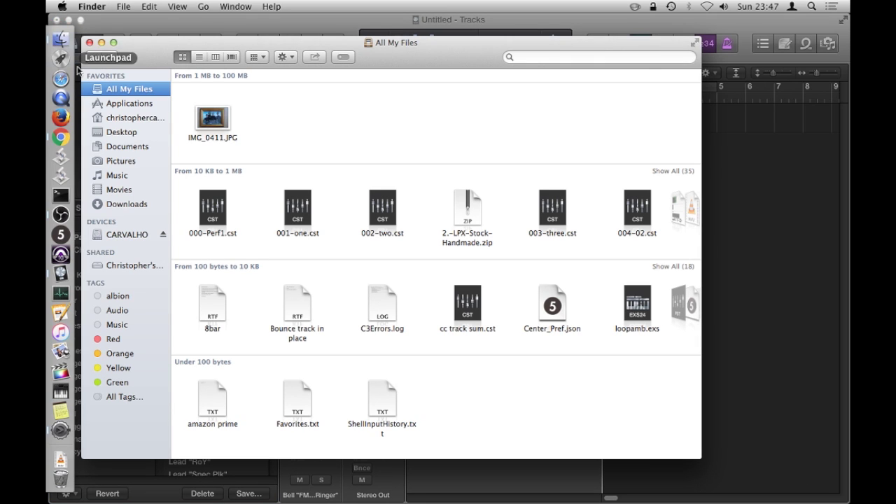
pyautogui.moveTo(387, 56); pyautogui.dragTo(403, 53)
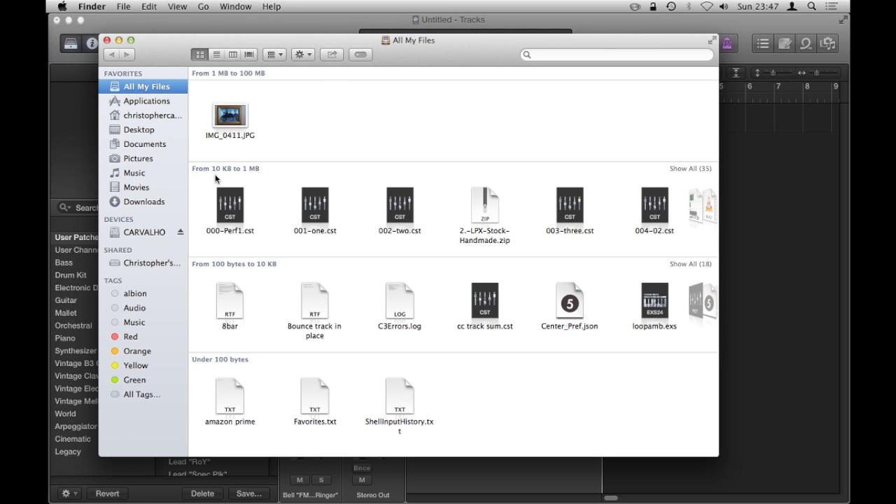
pyautogui.click(151, 174)
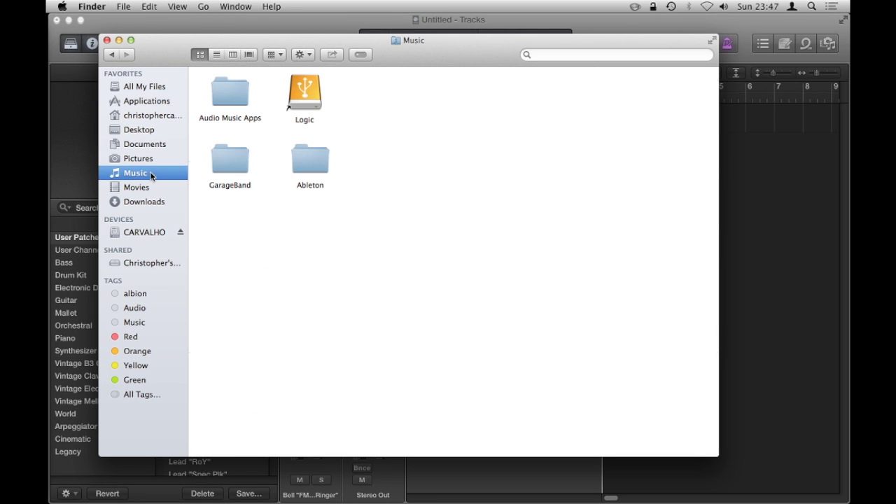
pyautogui.doubleClick(234, 90)
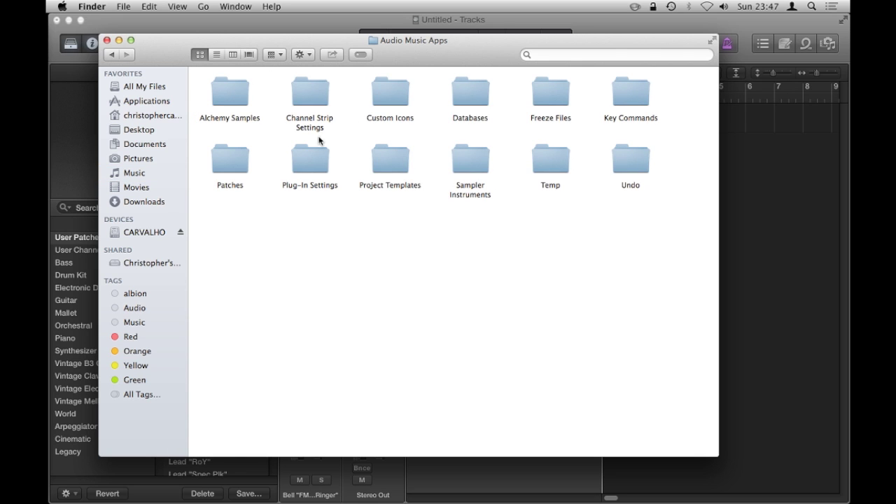
pyautogui.doubleClick(231, 161)
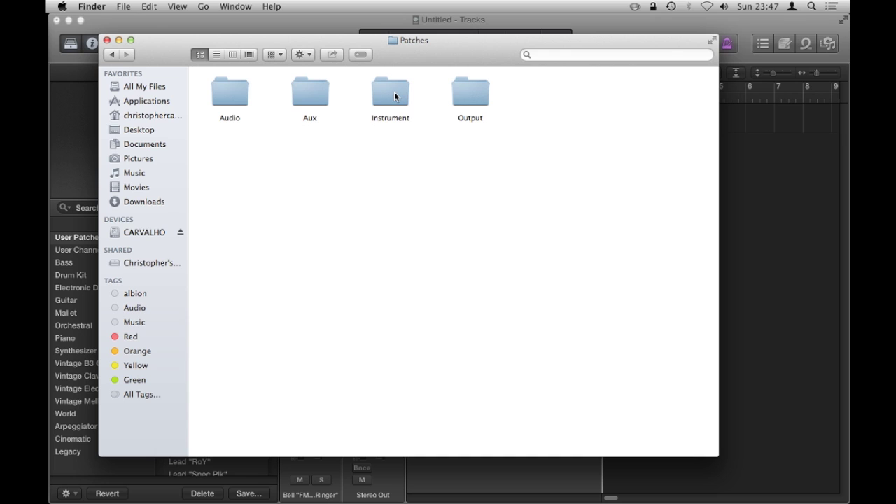
# - Show the Audio and Aux folders, view Instrument's patches as a list, then close it
pyautogui.click(216, 96)
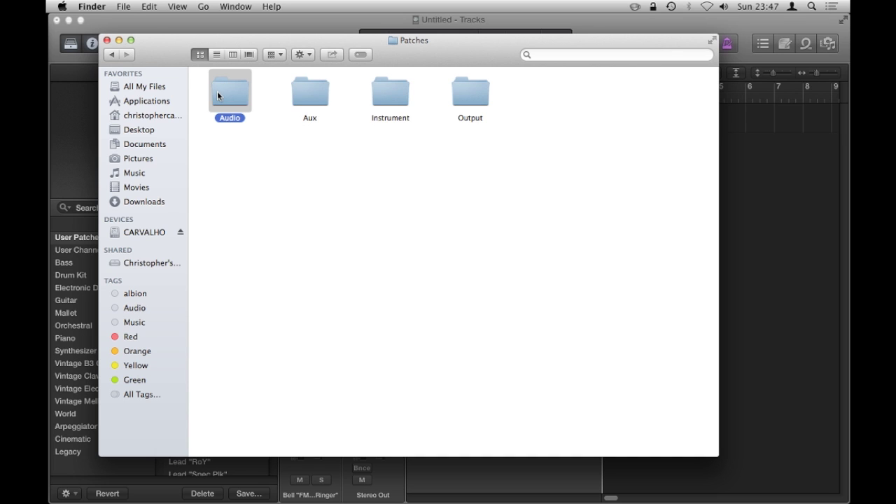
pyautogui.click(325, 96)
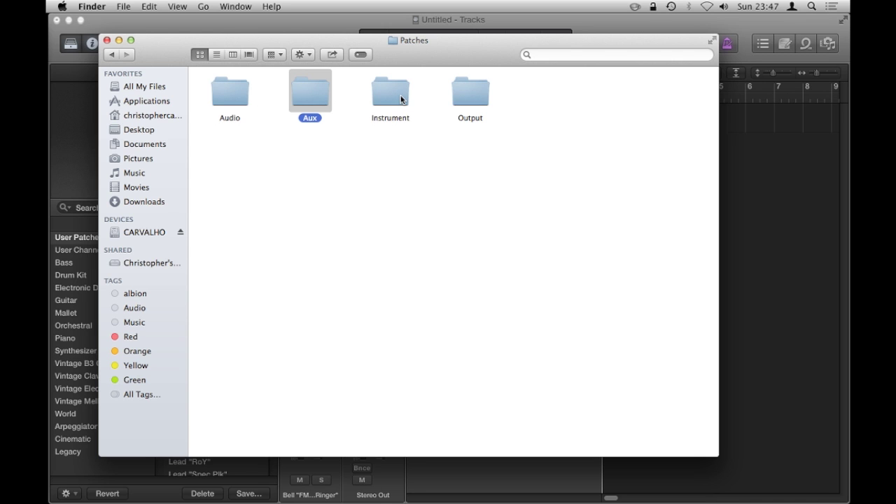
pyautogui.doubleClick(396, 95)
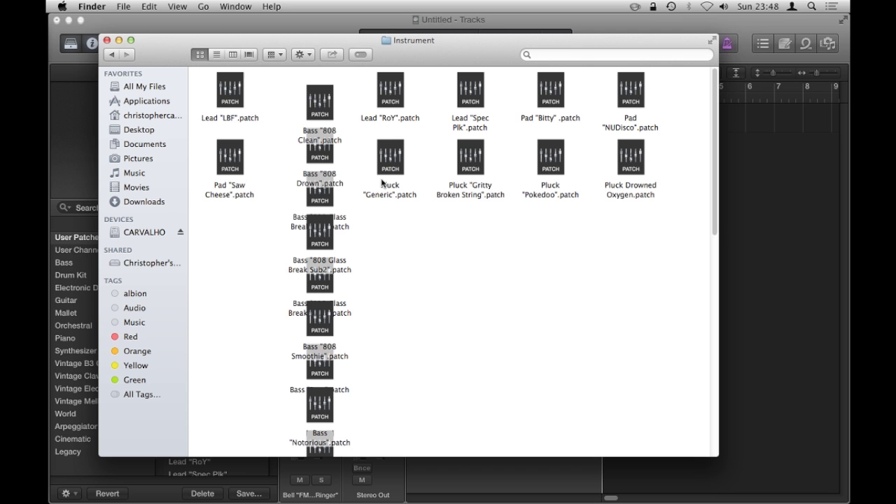
pyautogui.click(217, 55)
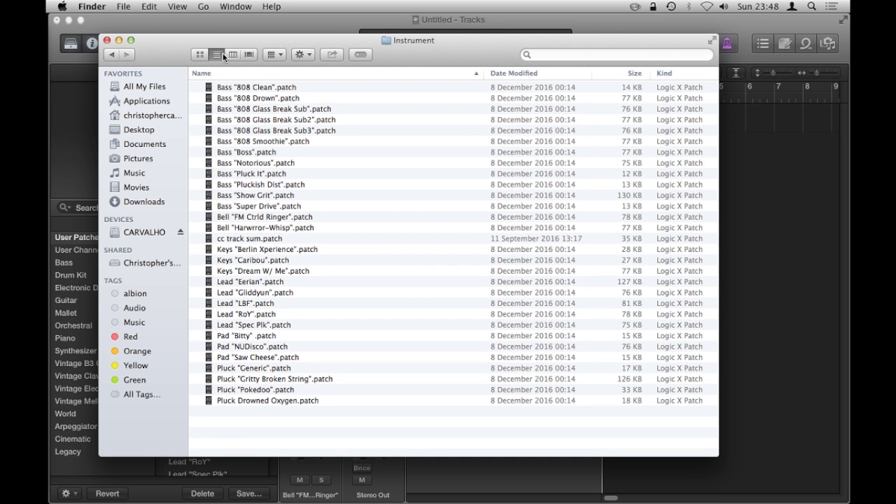
pyautogui.click(107, 39)
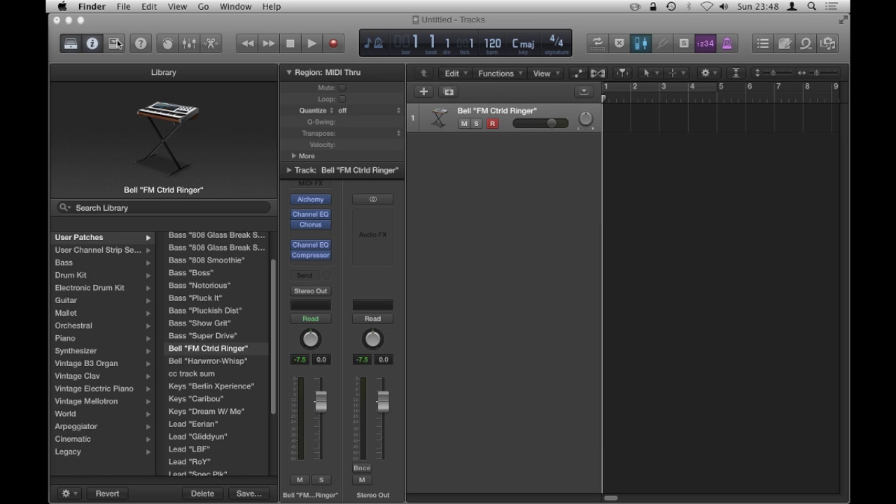
# - Bring the Logic Pro X project back to the front with Musical Typing showing
pyautogui.click(224, 31)
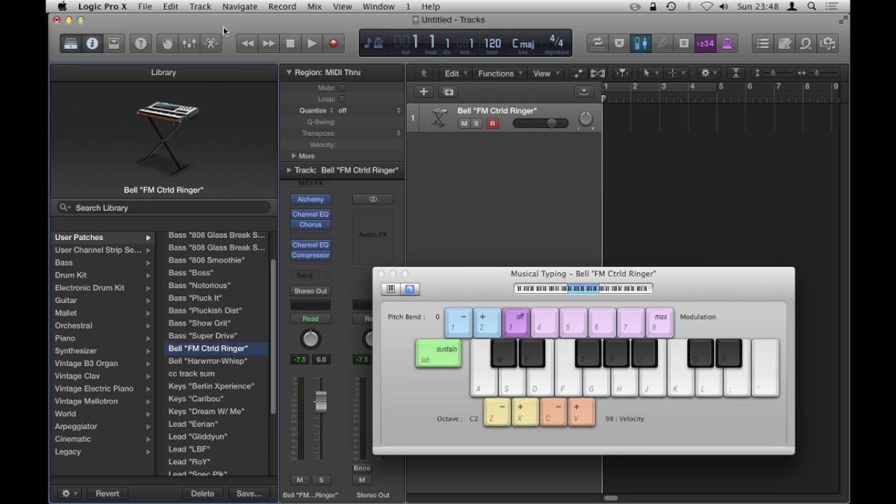